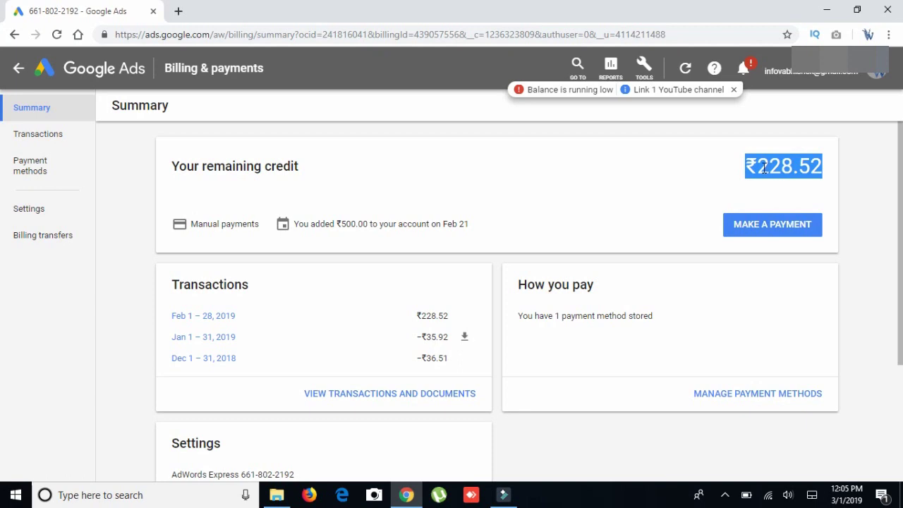
Examine the remaining credit on the billing summary page.
left_click(749, 167)
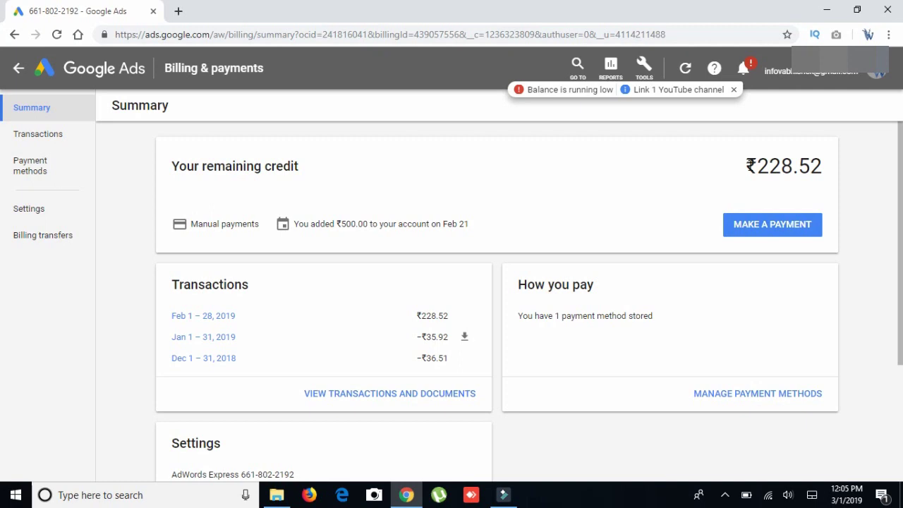
left_click_drag(745, 166, 824, 166)
left_click(861, 162)
Open the billing settings and view the available options for How you pay without changing the payment setting.
left_click(35, 208)
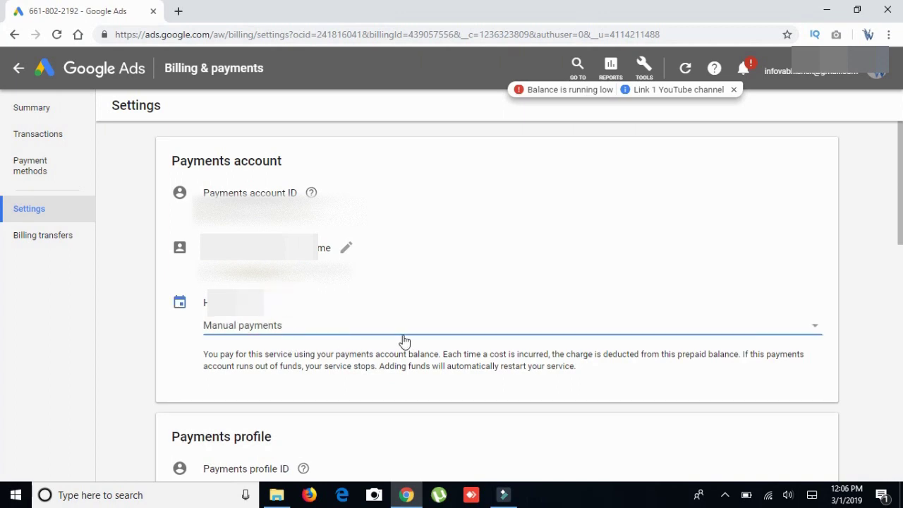
left_click(816, 331)
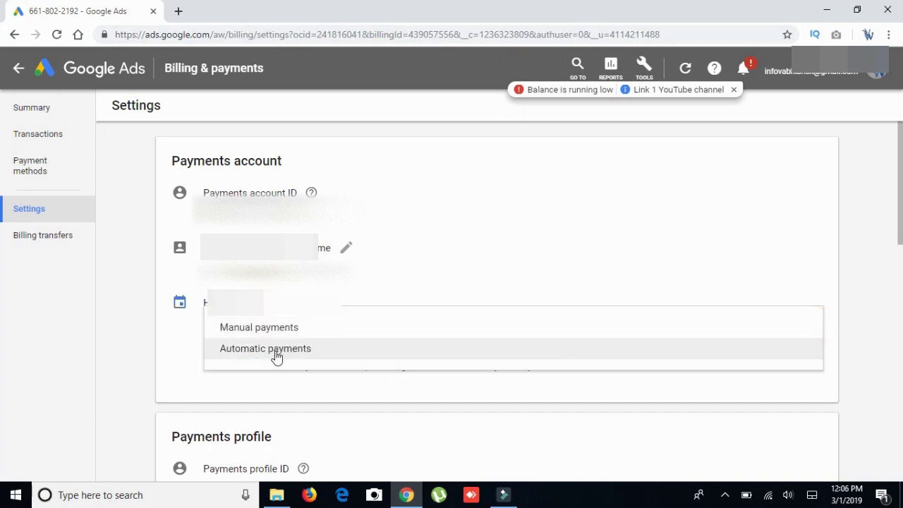
left_click(146, 348)
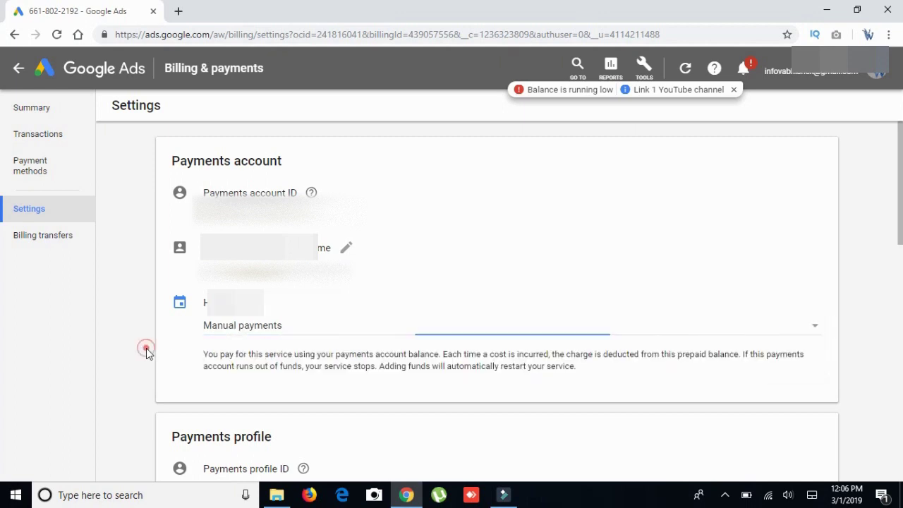
left_click(275, 334)
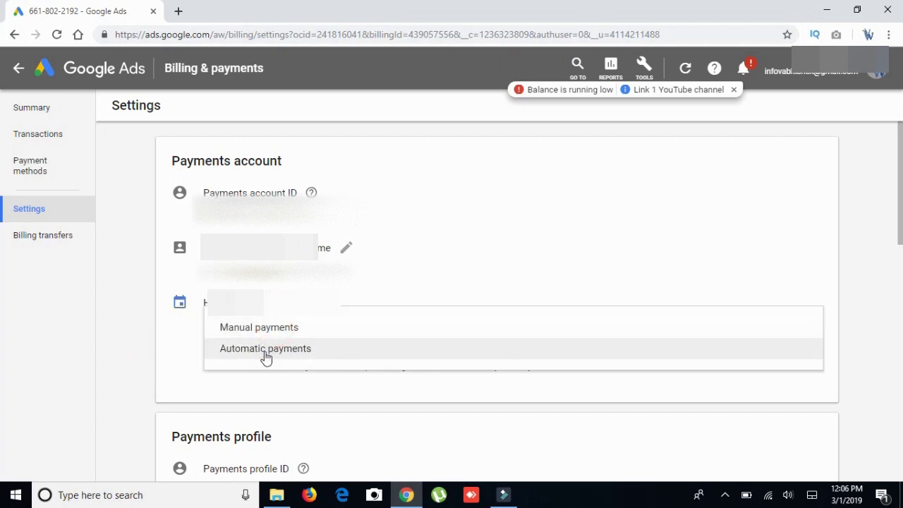
left_click(146, 349)
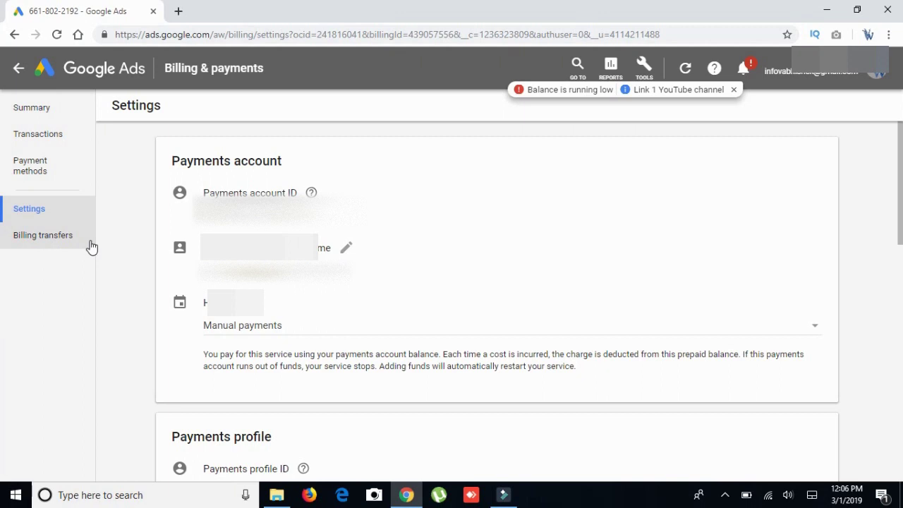
Get help for billing and open the email contact form for Google Ads support.
left_click(714, 69)
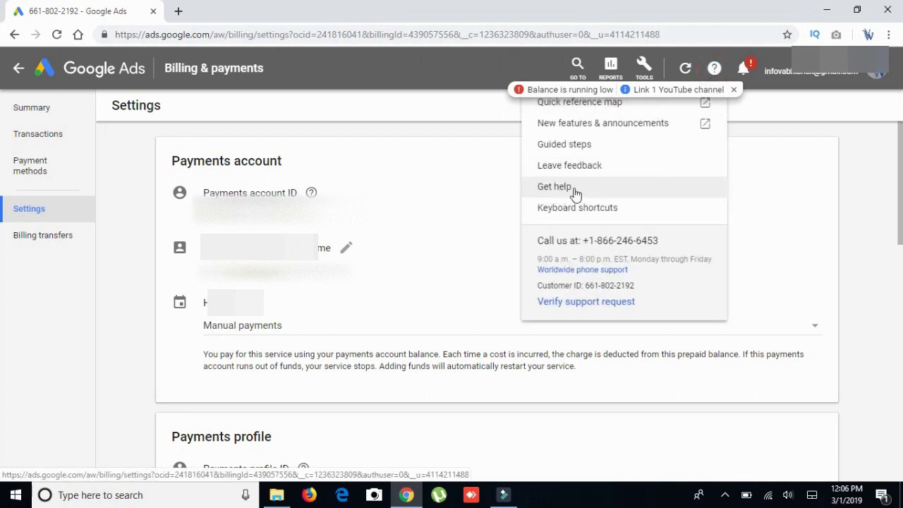
left_click(551, 188)
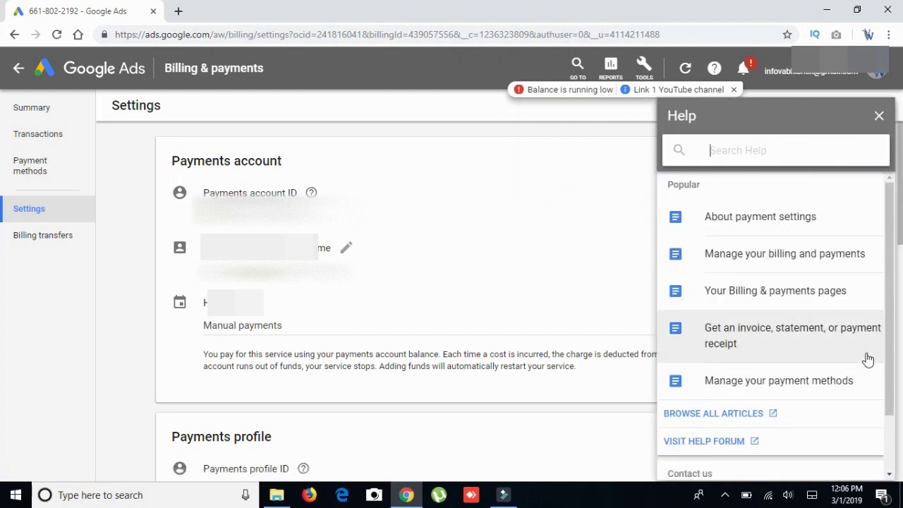
scroll(887, 207, "down", 1)
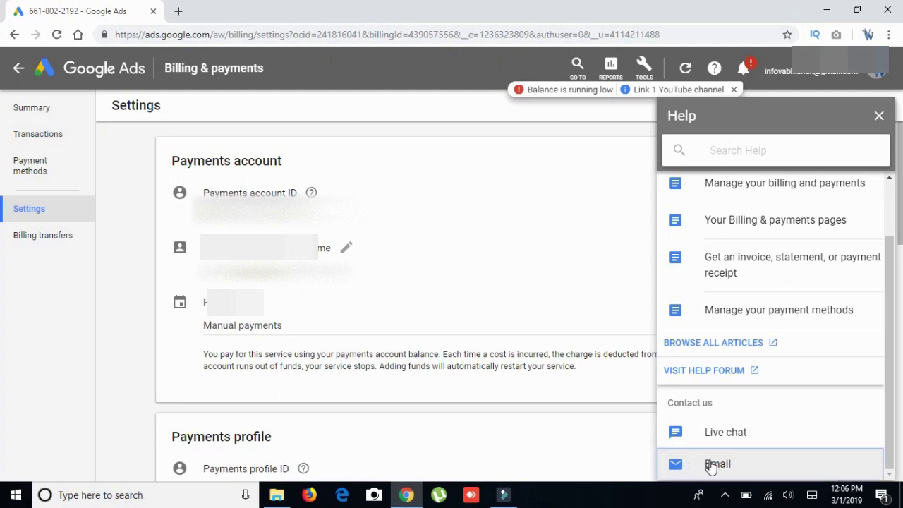
left_click(712, 466)
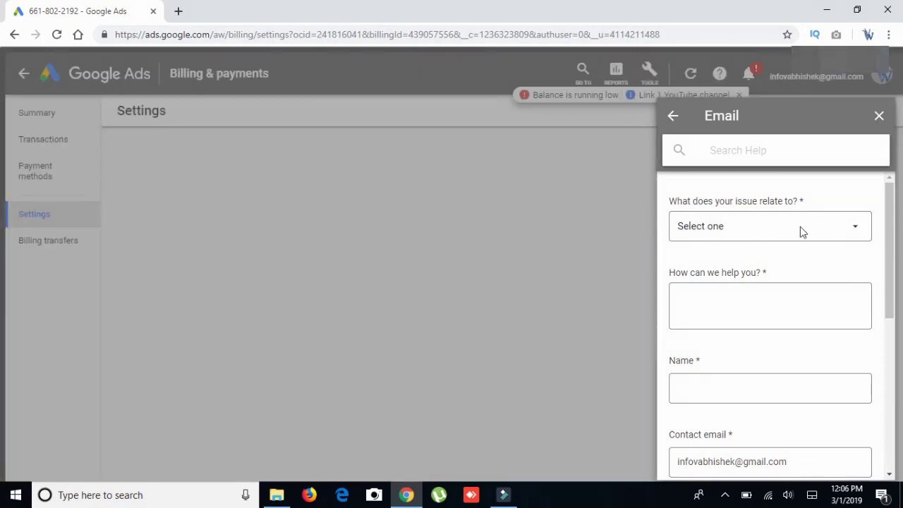
Relate the issue to Payments and Billing and enter the help message "I want to change automatic payments to manual payments".
left_click(705, 228)
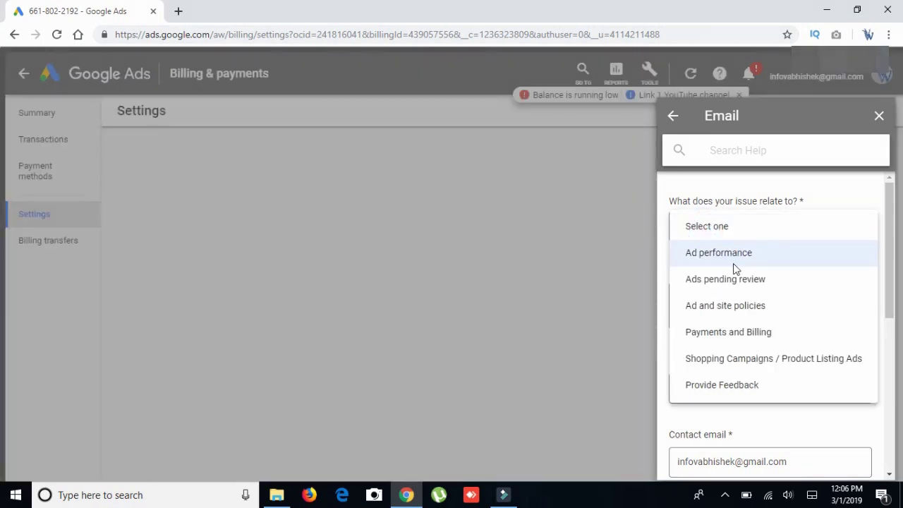
left_click(758, 333)
left_click(742, 314)
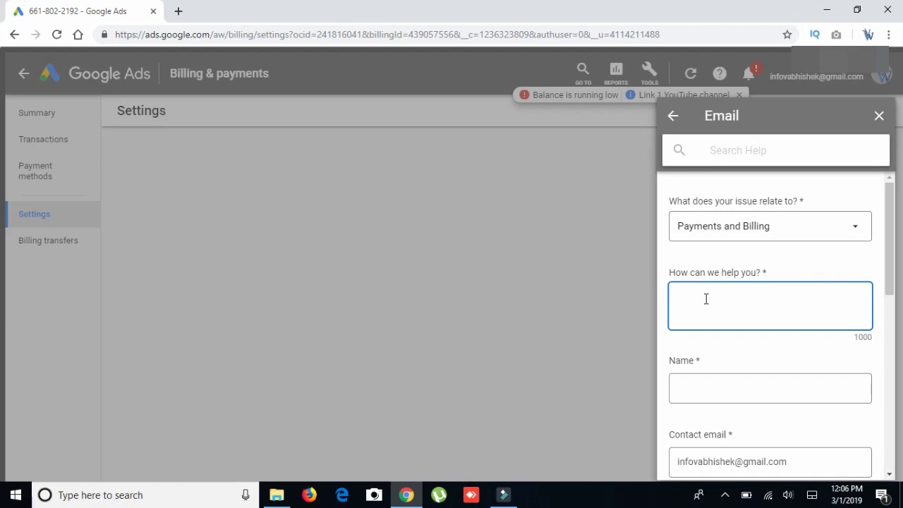
type("I want to a")
key("BackSpace")
key("BackSpace")
key("BackSpace")
type("o change automatic payments to man")
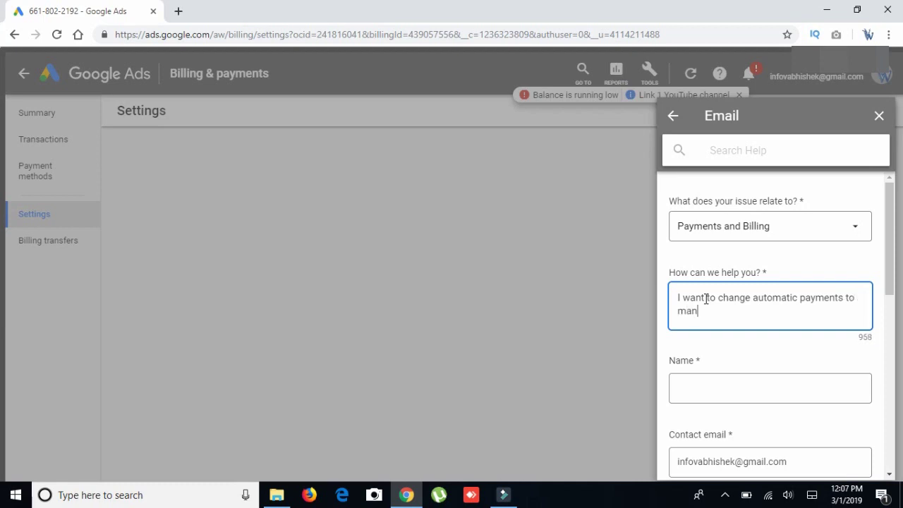
type("ual payments")
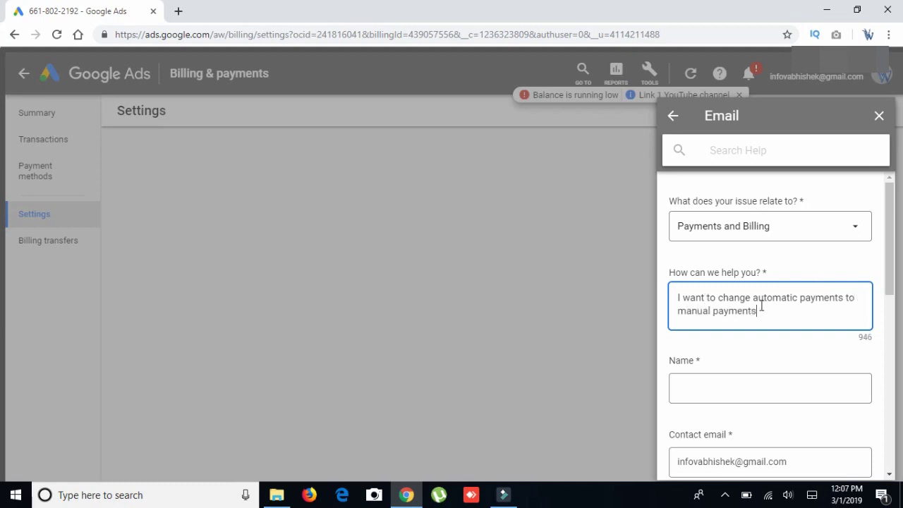
Fill in the contact's name on the support form and choose Email me as the way a Google expert responds.
left_click(725, 391)
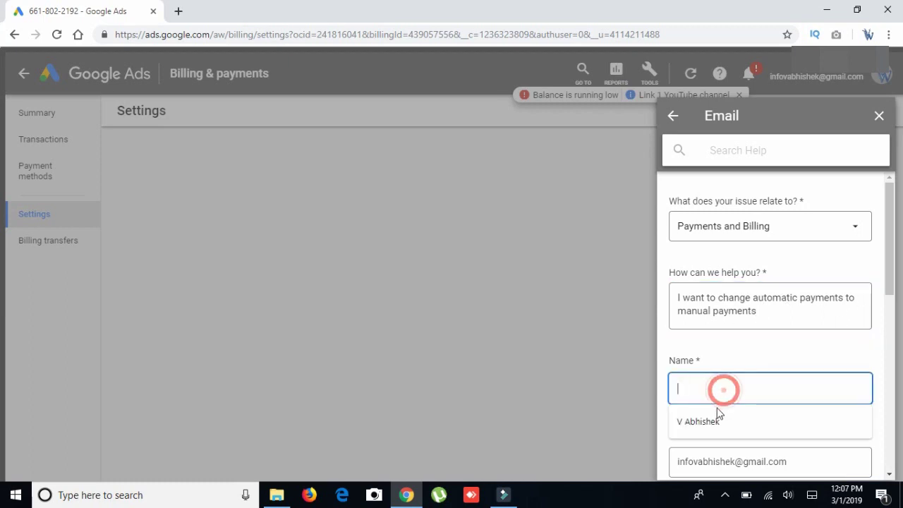
left_click(710, 424)
left_click_drag(893, 228, 894, 273)
scroll(812, 269, "down", 1)
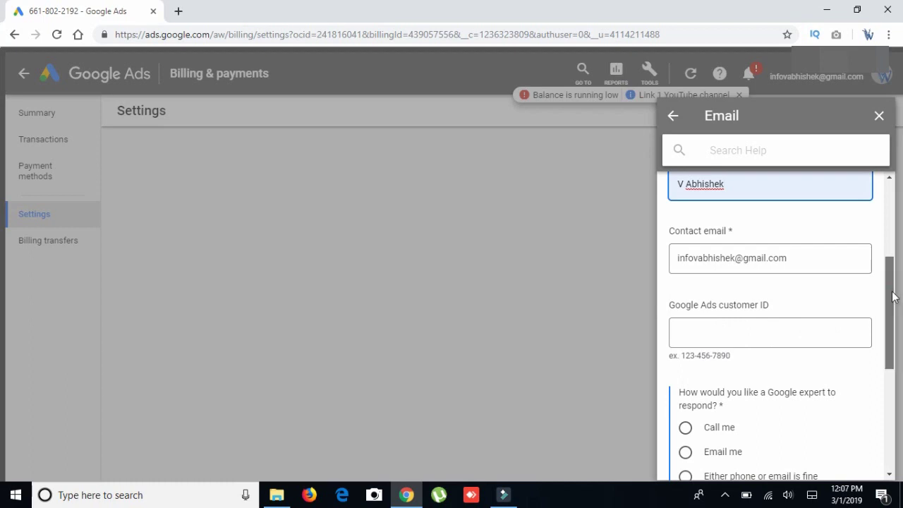
left_click_drag(893, 290, 894, 321)
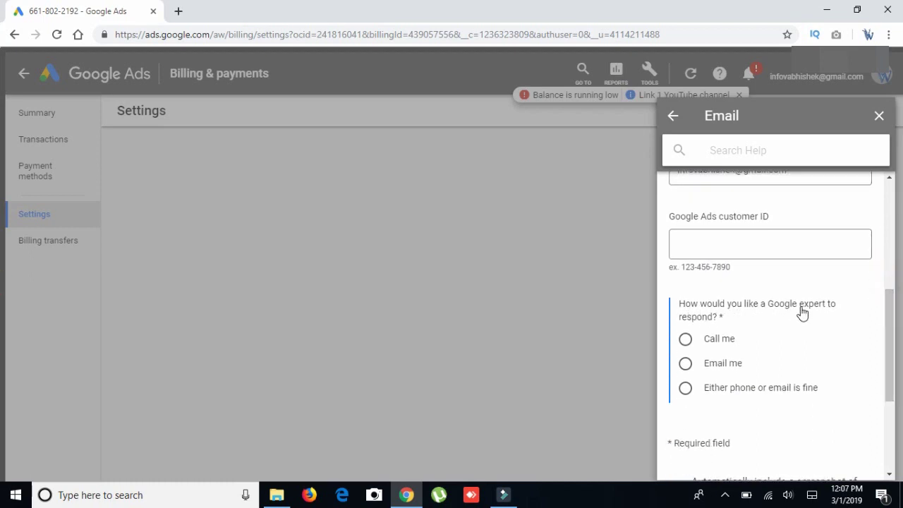
left_click(685, 364)
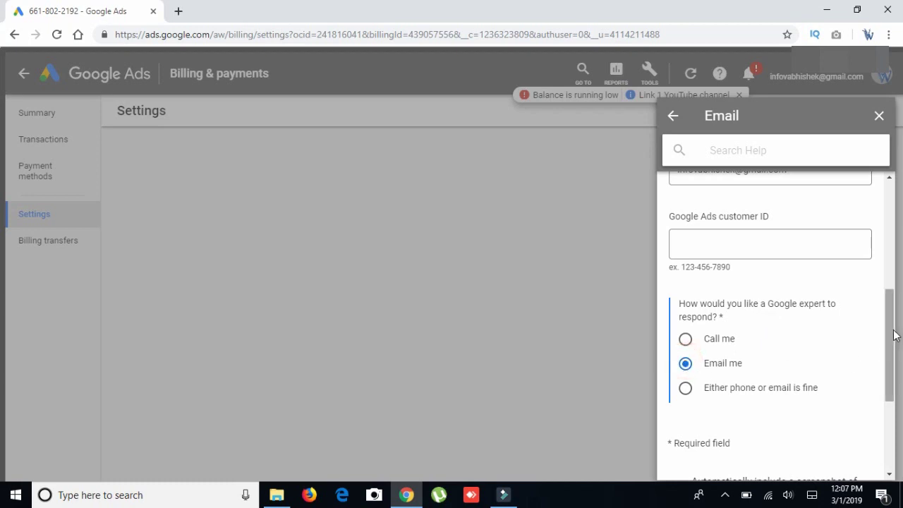
left_click_drag(893, 330, 897, 368)
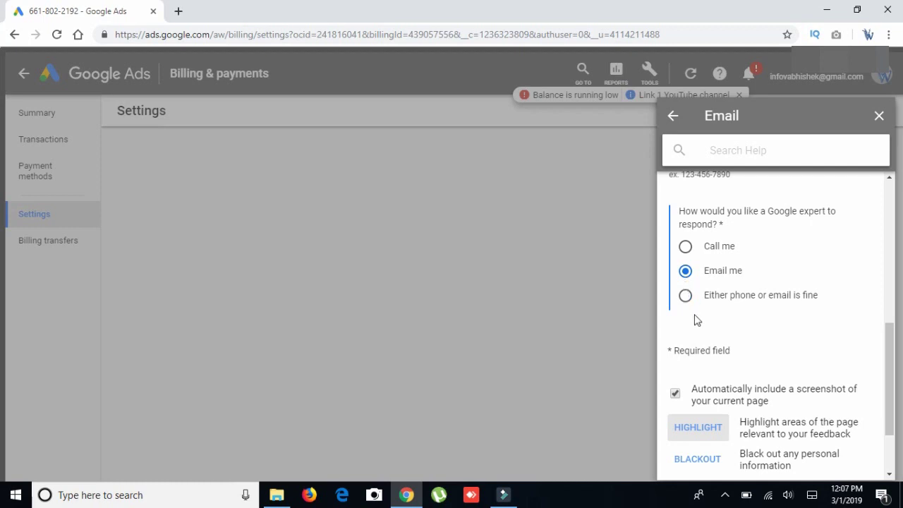
left_click_drag(889, 343, 895, 361)
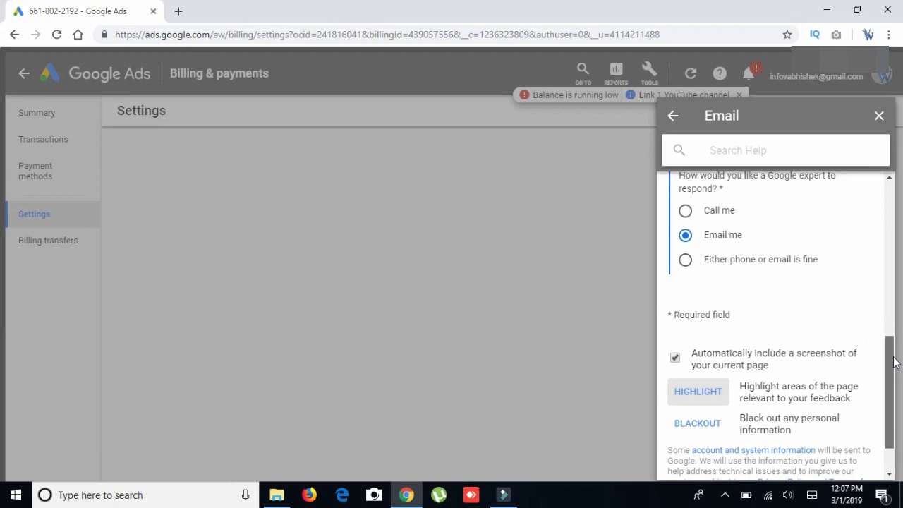
left_click_drag(895, 362, 895, 381)
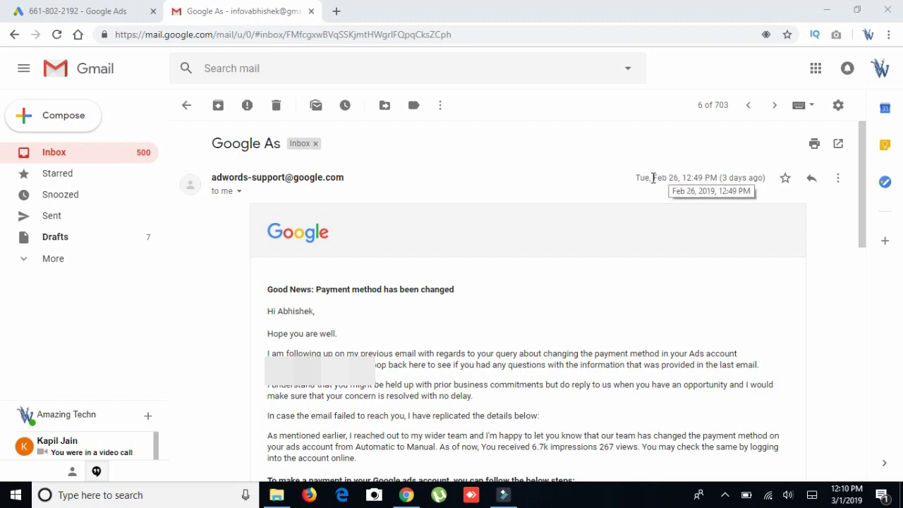
Read the date and payment method change details in the AdWords support email in Gmail, and return to the Google Ads billing settings.
left_click_drag(653, 178, 682, 178)
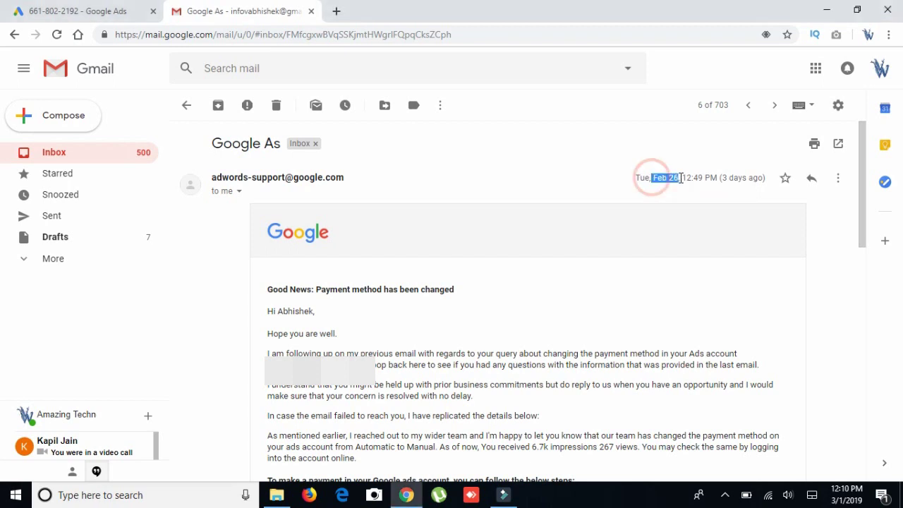
left_click(638, 180)
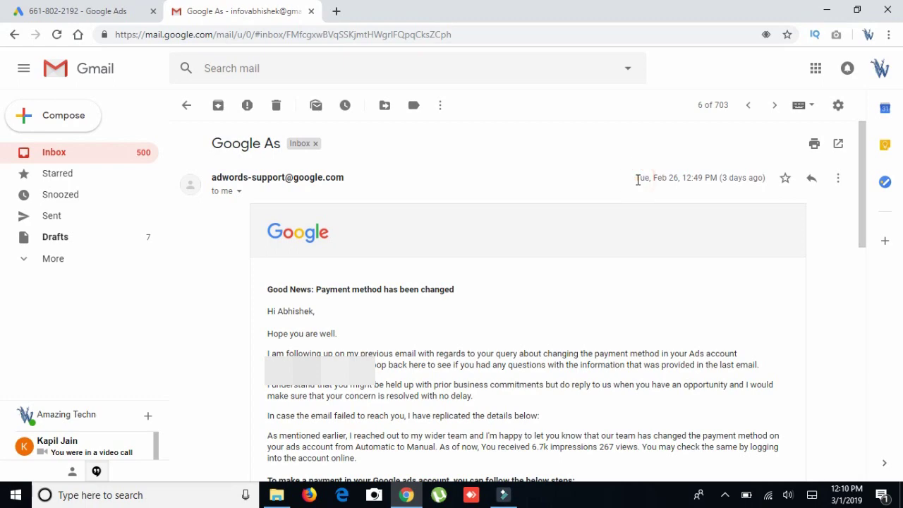
left_click_drag(638, 180, 715, 177)
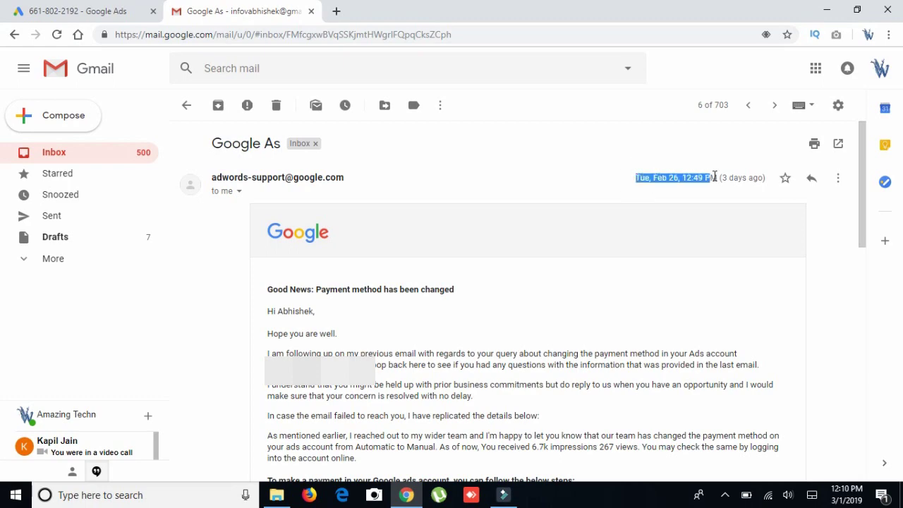
scroll(472, 290, "down", 2)
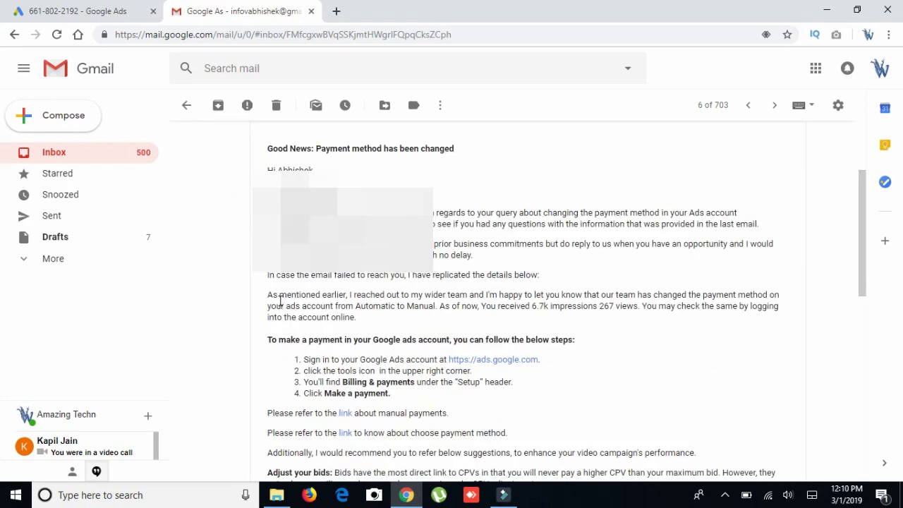
left_click_drag(270, 297, 795, 298)
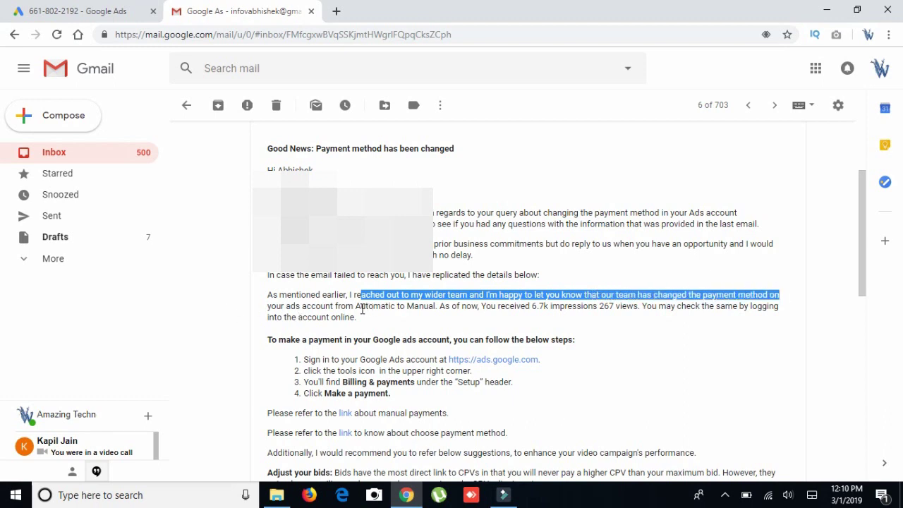
left_click_drag(357, 309, 439, 307)
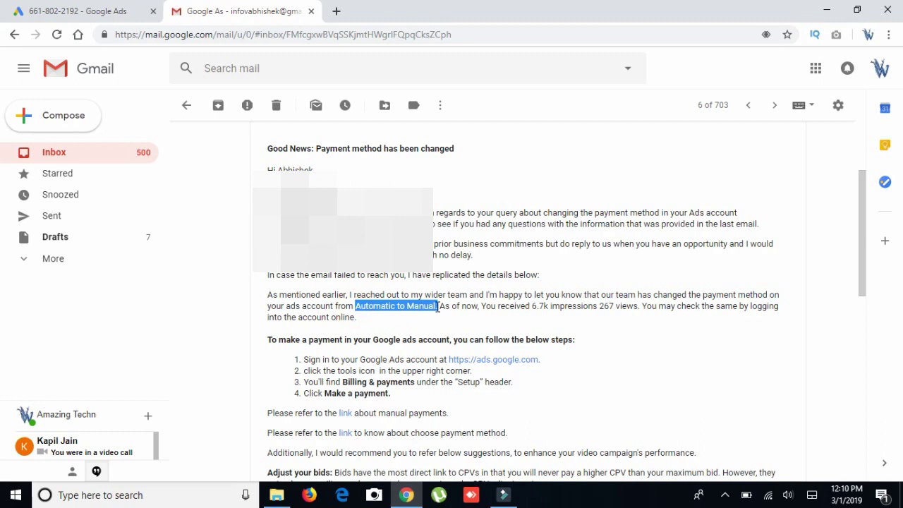
left_click_drag(354, 309, 420, 308)
left_click(867, 240)
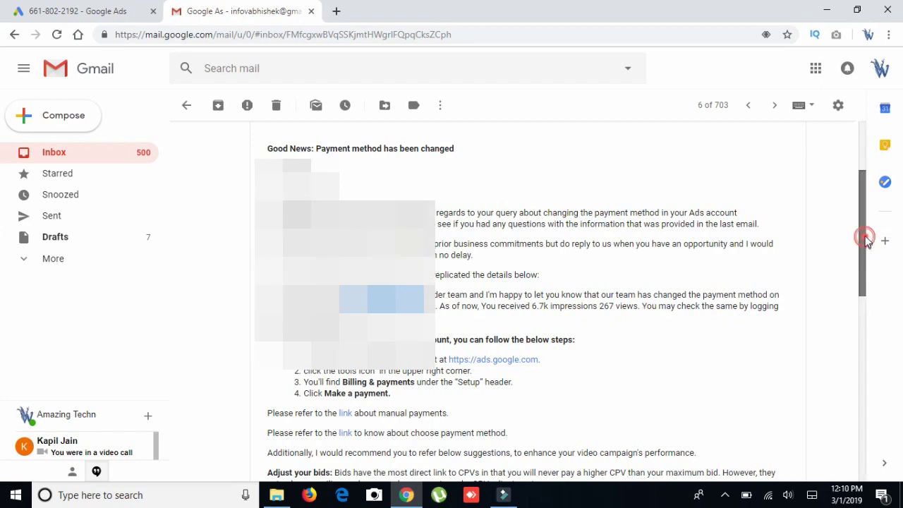
left_click_drag(866, 240, 866, 208)
left_click(113, 11)
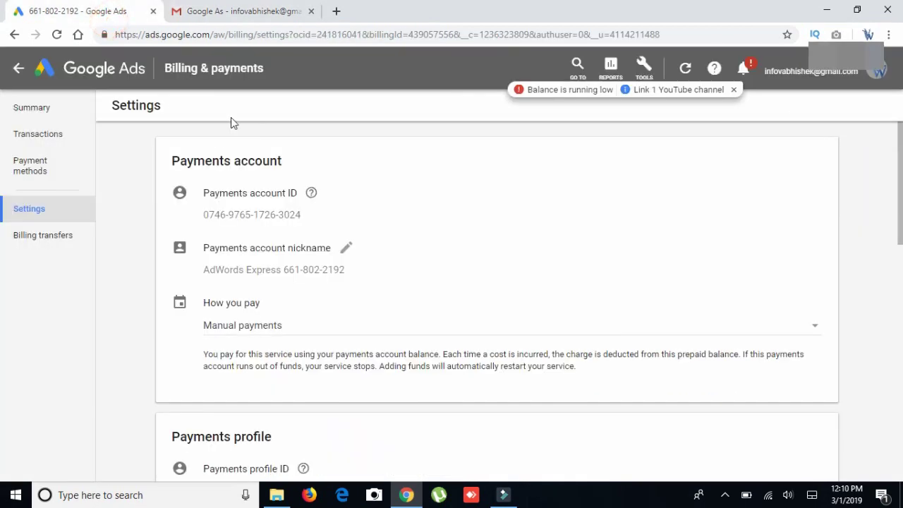